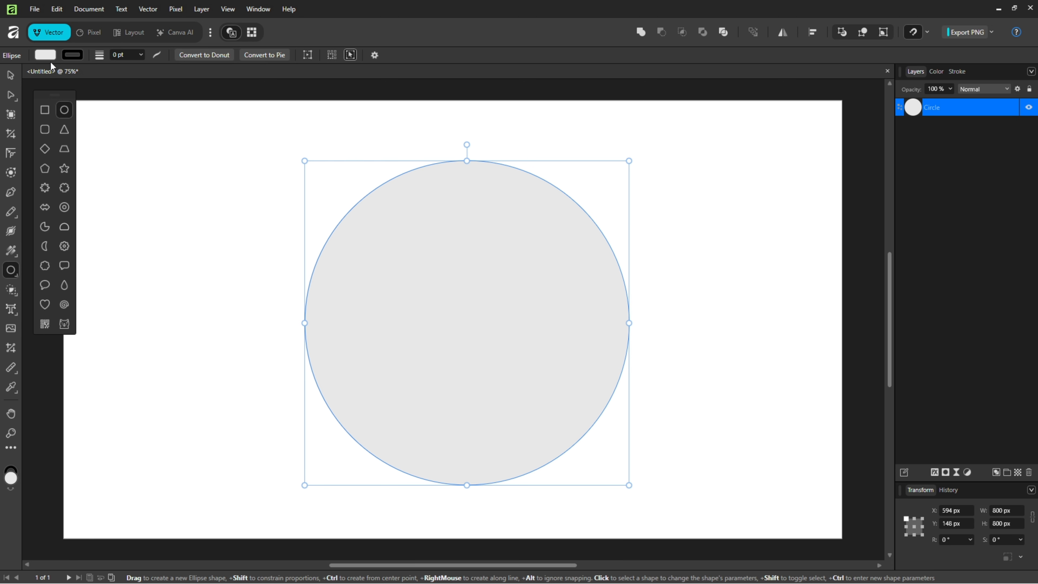
Remove the circle's fill, give it a 1 pt outline, and centre it on the page
left_click(52, 56)
left_click(171, 68)
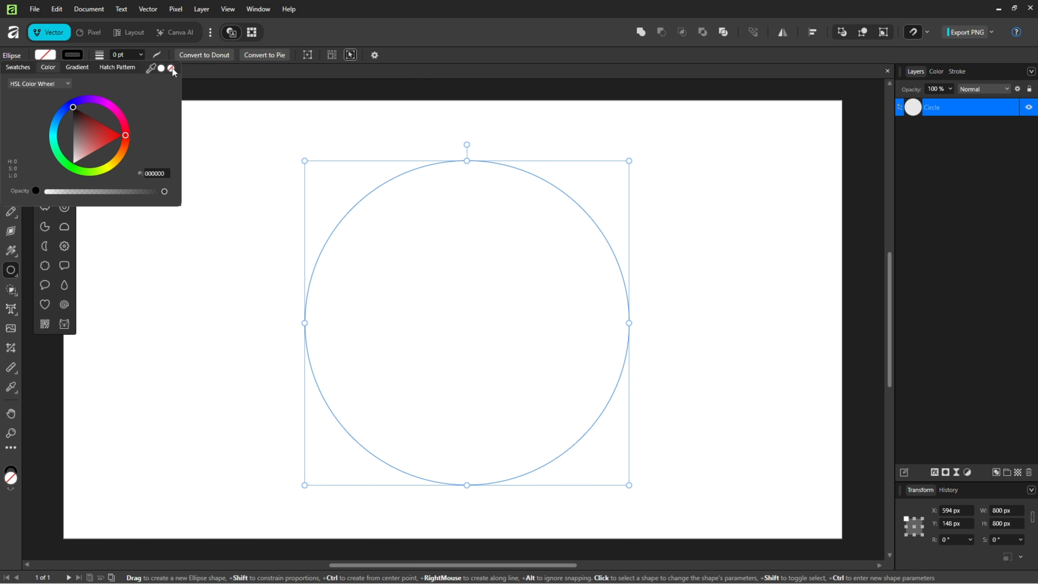
left_click(80, 54)
left_click(79, 54)
left_click(122, 54)
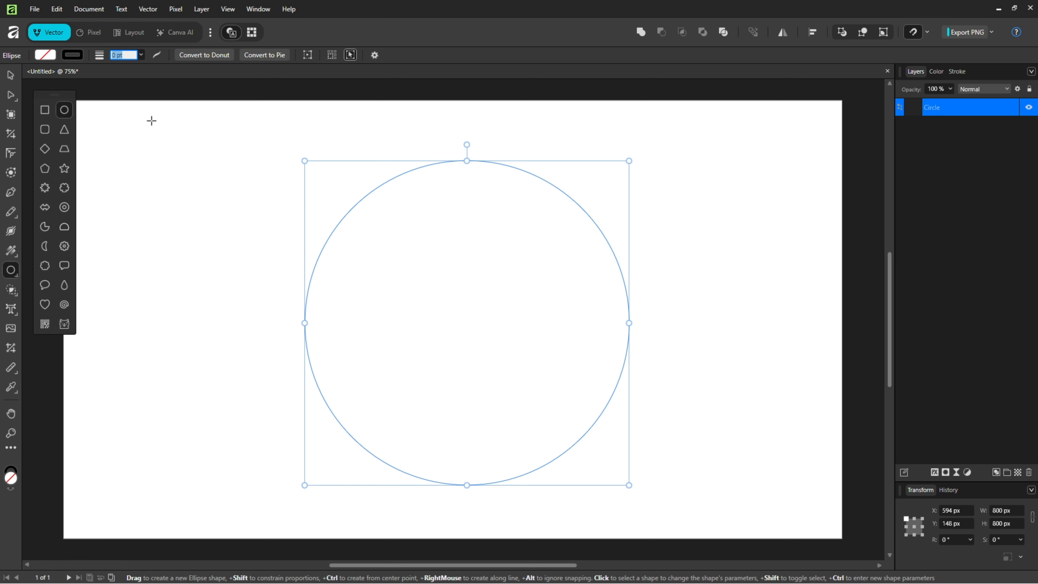
type("1")
key("Return")
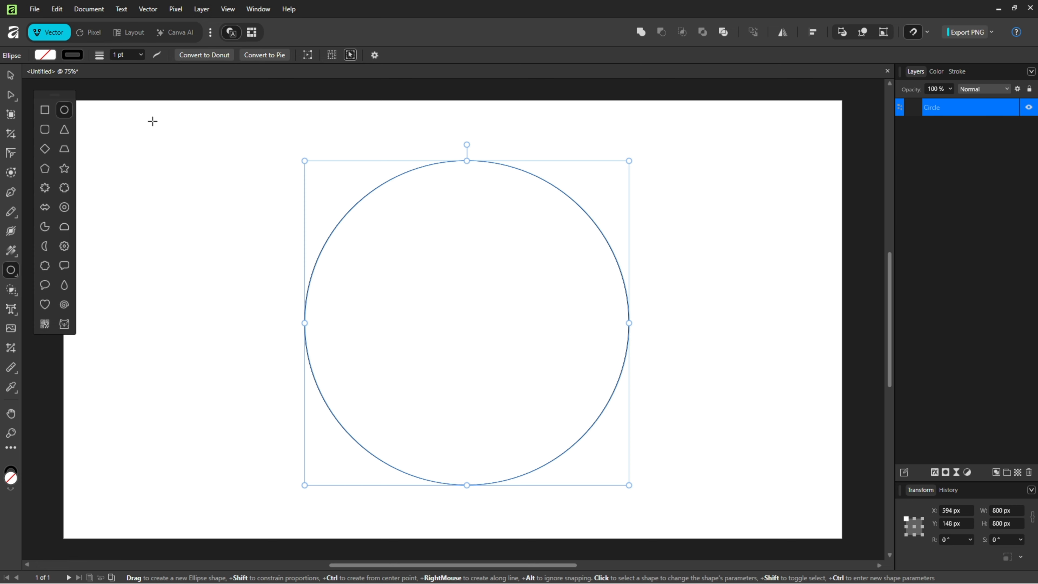
key("v")
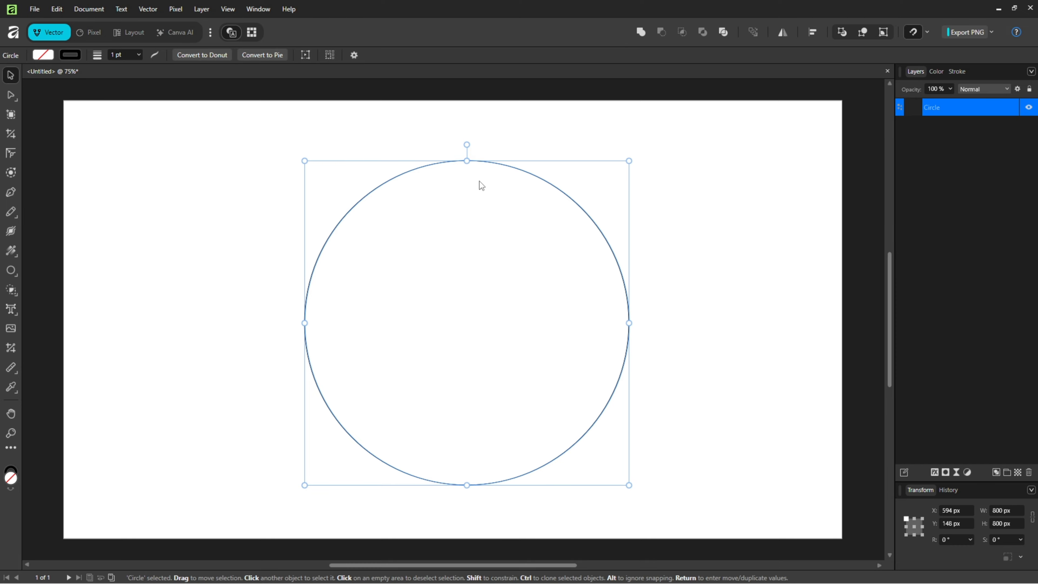
left_click_drag(572, 204, 566, 201)
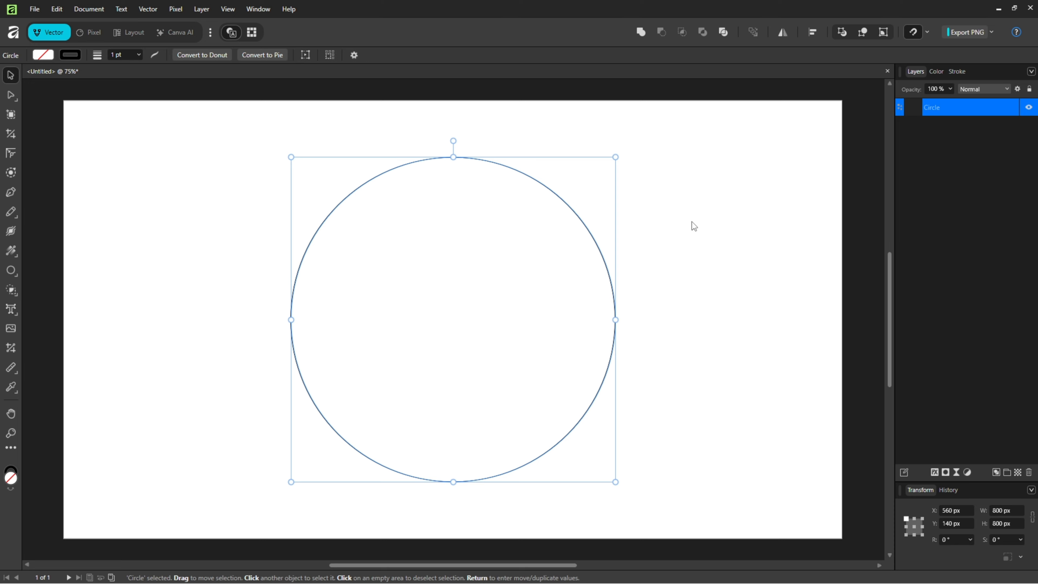
Duplicate the circle, resize the copy to 600 × 600 px, and place it vertically centred against the large circle's inner left edge
key("ctrl+j")
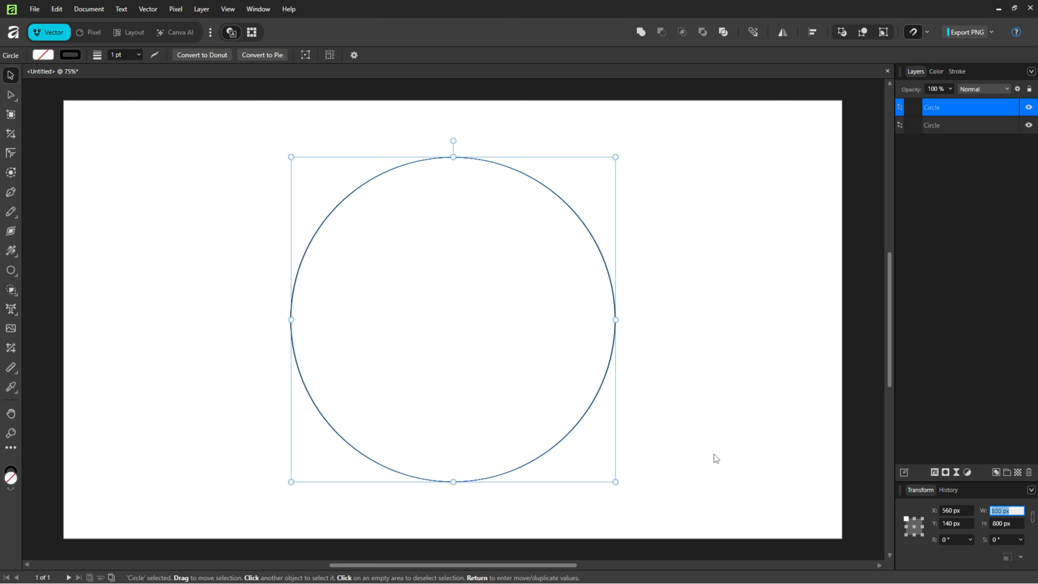
type("600")
key("Tab")
type("600")
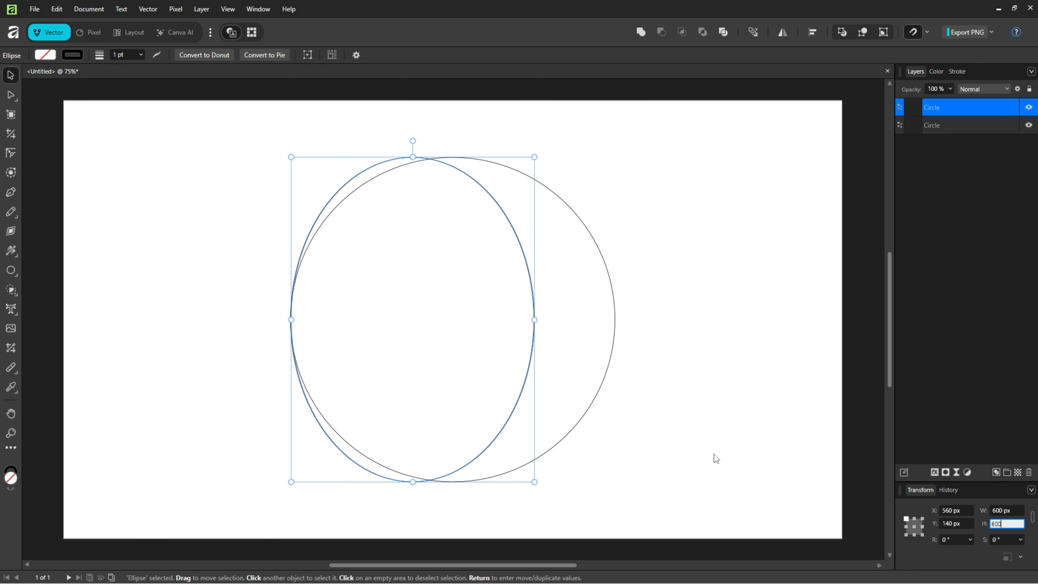
key("Return")
left_click_drag(503, 197, 505, 235)
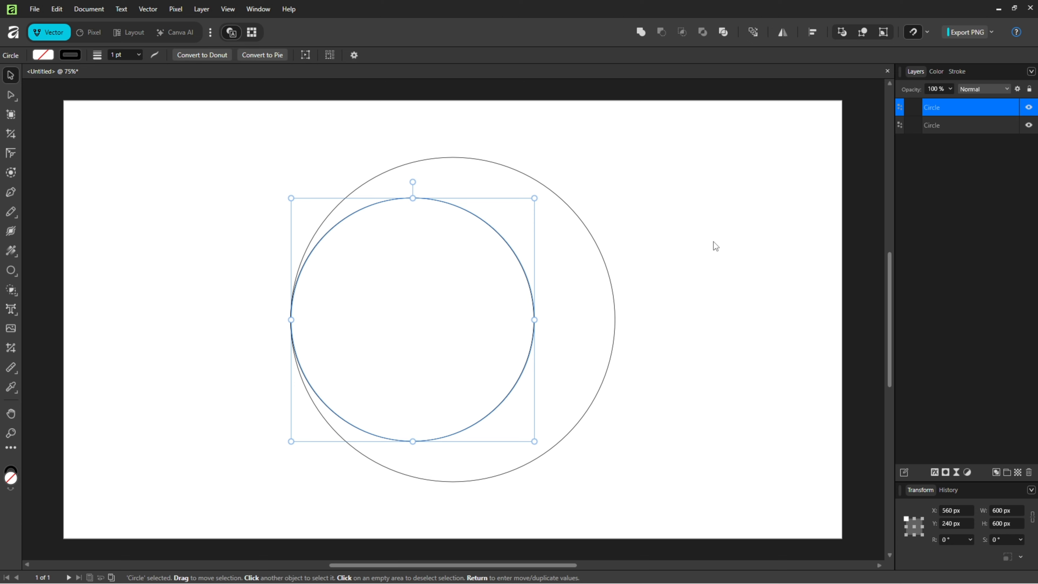
Add three more copies of the 600 px circle, touching the large circle's inner right, top and bottom edges
left_click_drag(506, 241, 583, 248)
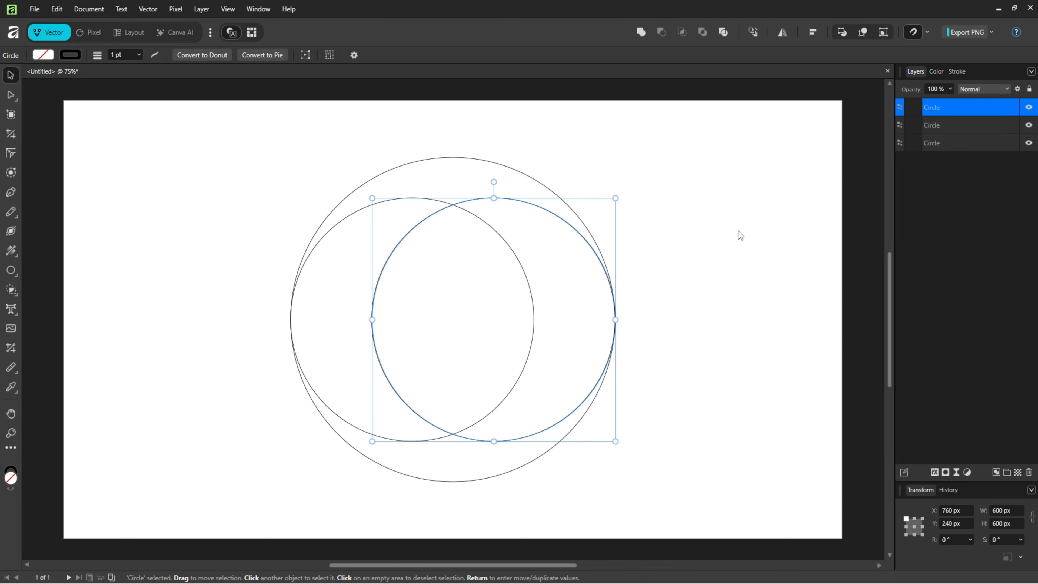
key("ctrl+v")
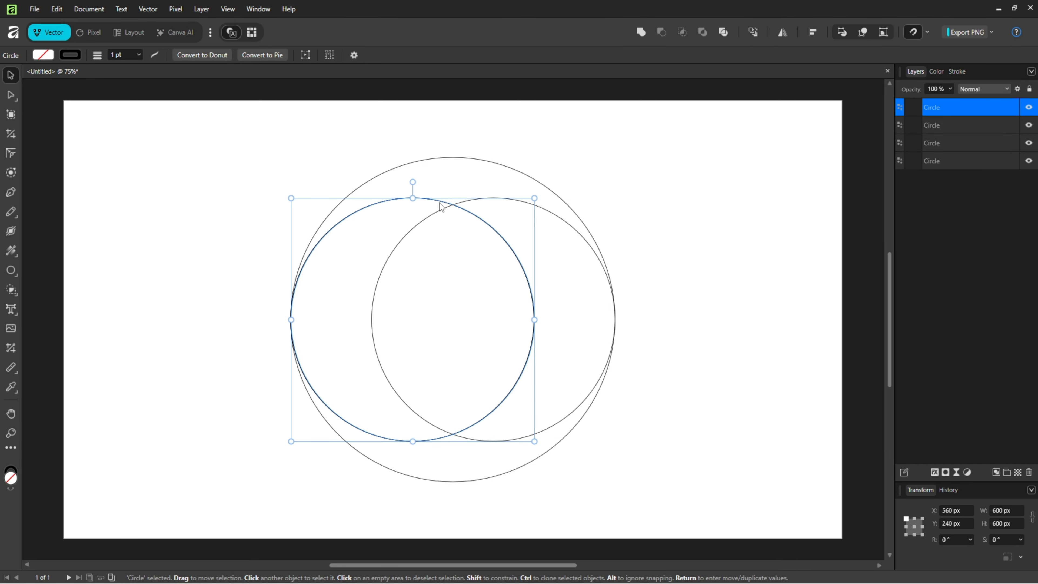
left_click_drag(442, 202, 482, 166)
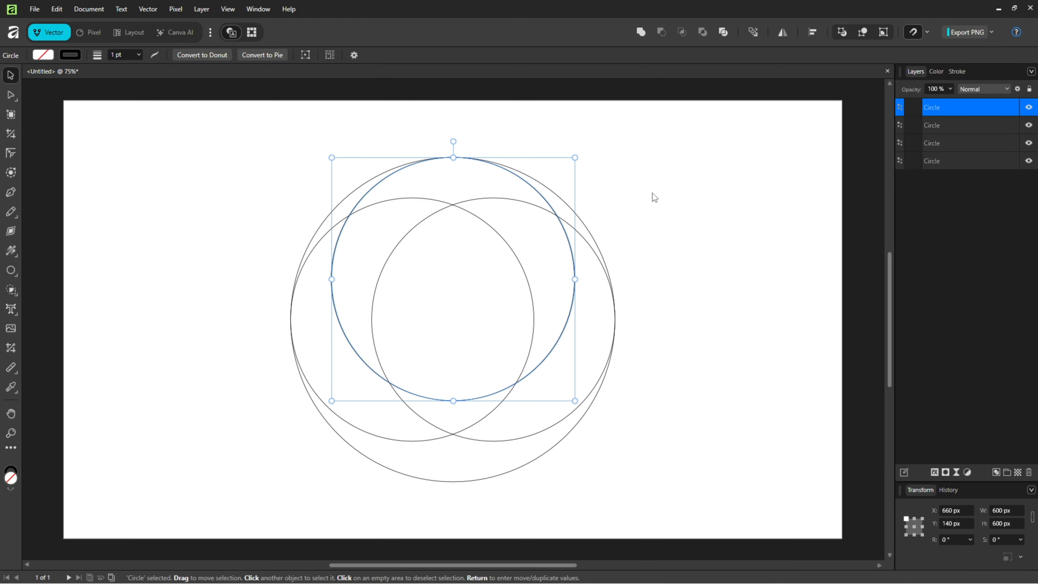
key("ctrl+v")
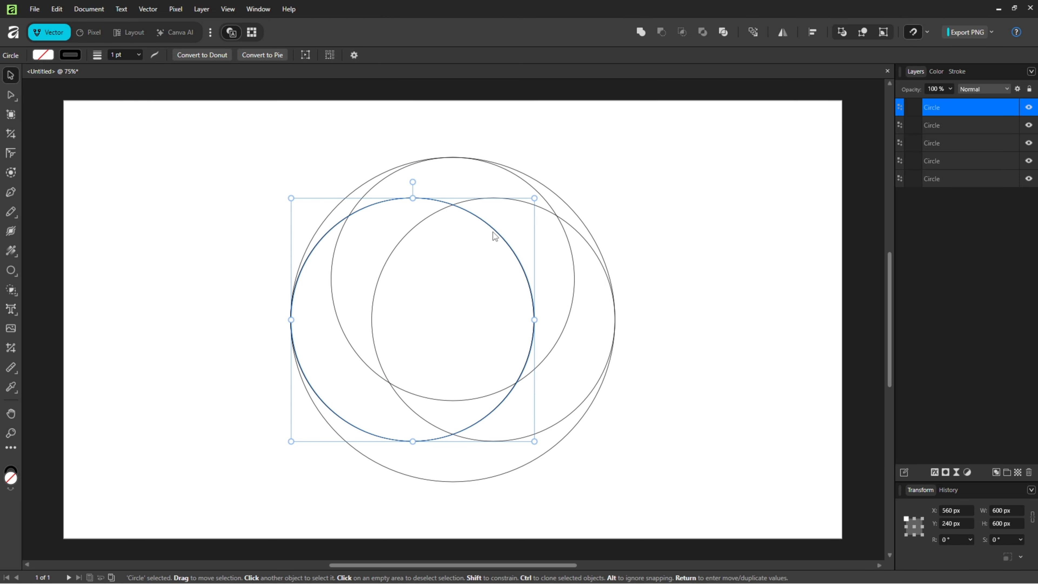
left_click_drag(492, 232, 533, 265)
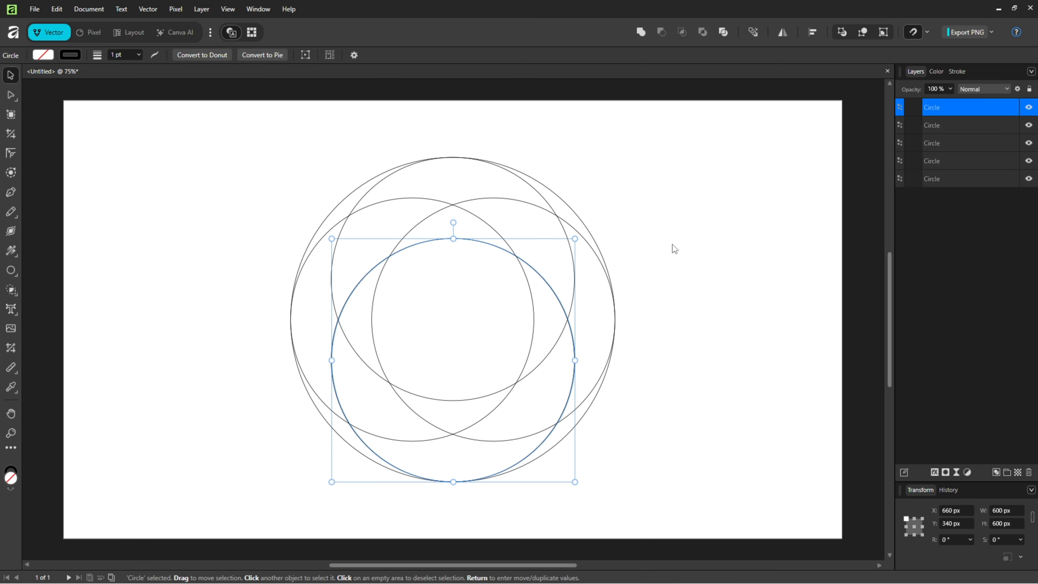
left_click(776, 244)
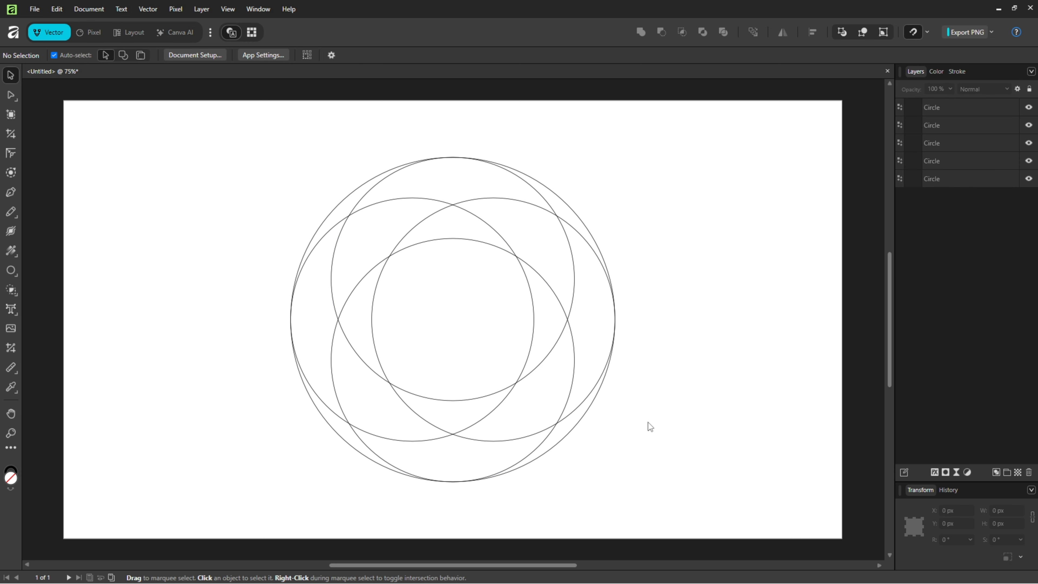
Select all five circles and merge their overlapping regions with the Shape Builder into four curved blades swirling around the centre
left_click_drag(643, 479, 254, 135)
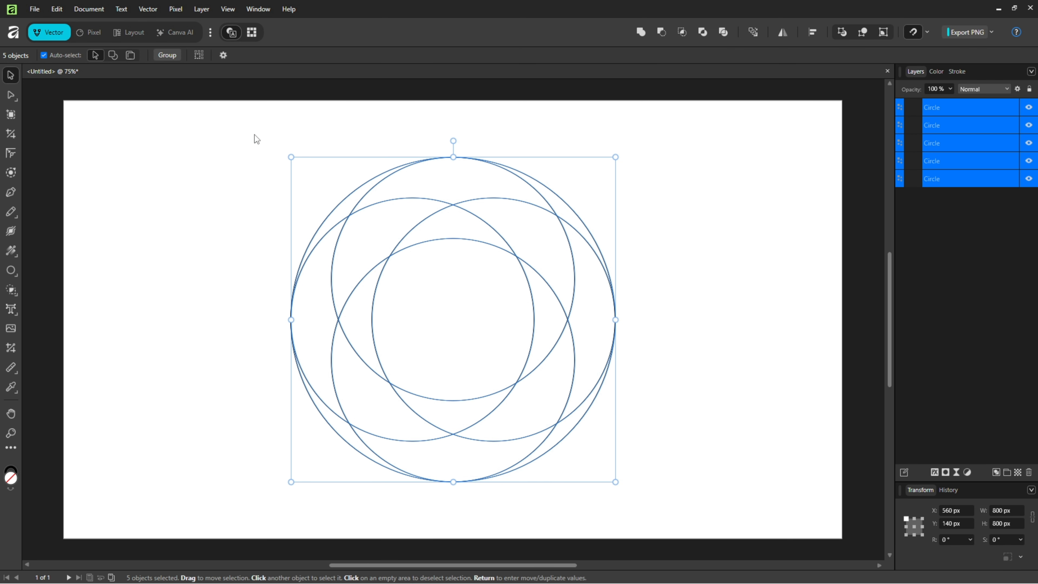
left_click(12, 292)
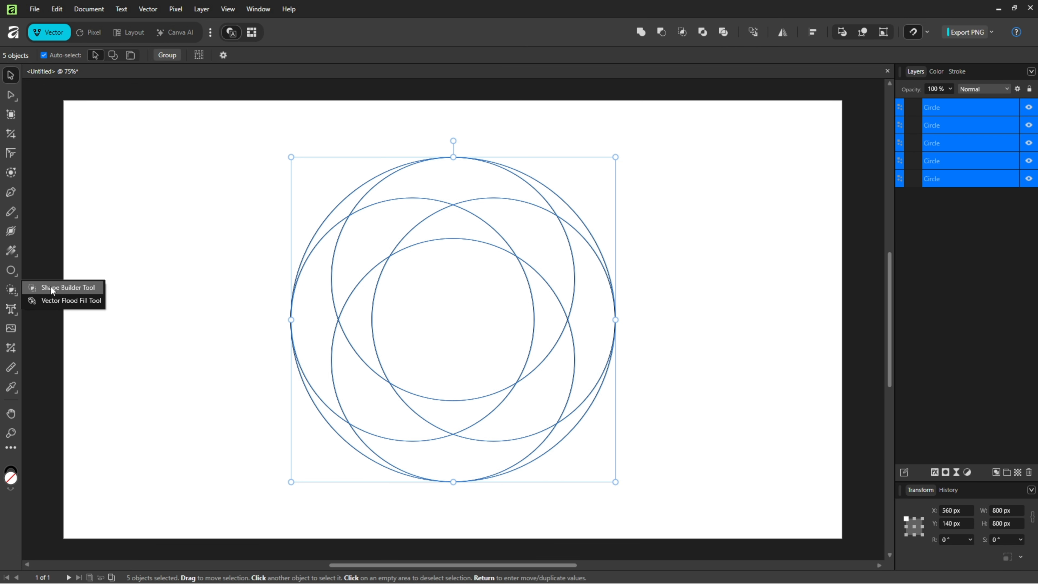
left_click(68, 287)
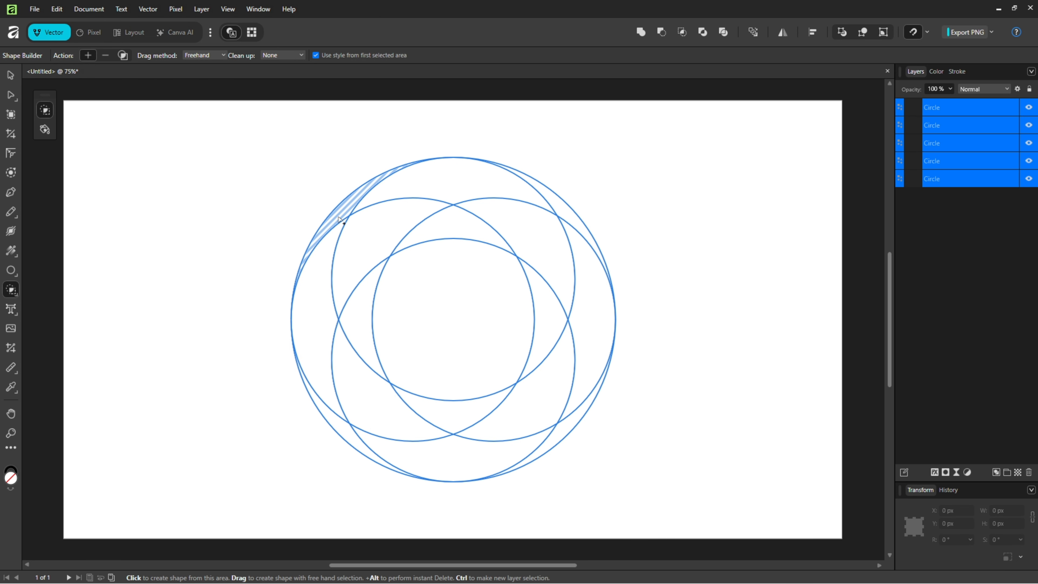
mouse_move(340, 218)
left_mouse_down()
mouse_move(358, 201)
mouse_move(448, 195)
mouse_move(506, 211)
mouse_move(542, 274)
mouse_move(543, 321)
mouse_move(548, 301)
left_mouse_up()
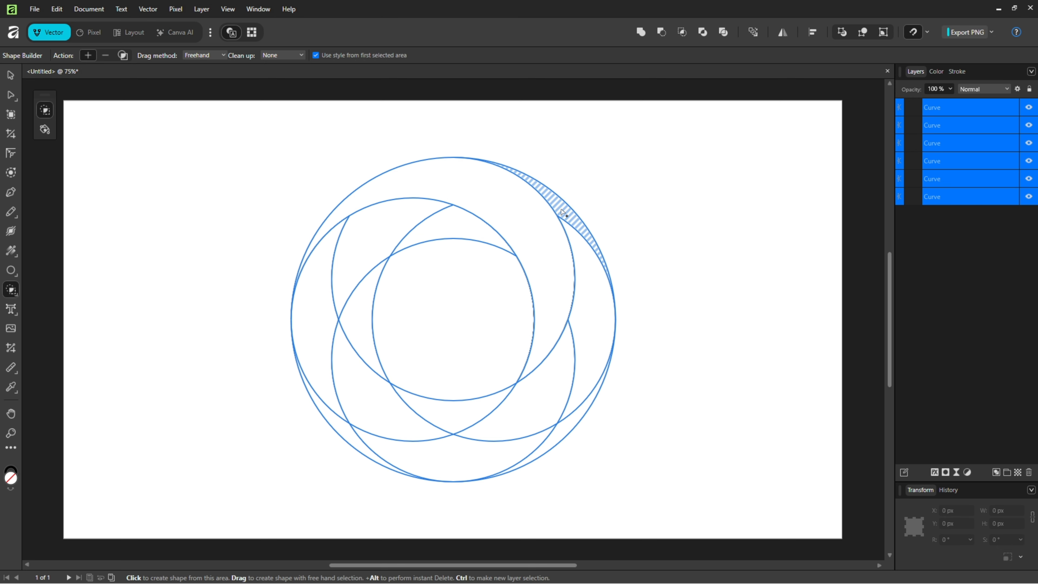
mouse_move(561, 210)
left_mouse_down()
mouse_move(583, 304)
mouse_move(565, 381)
mouse_move(522, 402)
mouse_move(474, 408)
left_mouse_up()
mouse_move(570, 425)
left_mouse_down()
mouse_move(552, 443)
mouse_move(514, 456)
mouse_move(403, 441)
mouse_move(374, 410)
mouse_move(361, 317)
left_mouse_up()
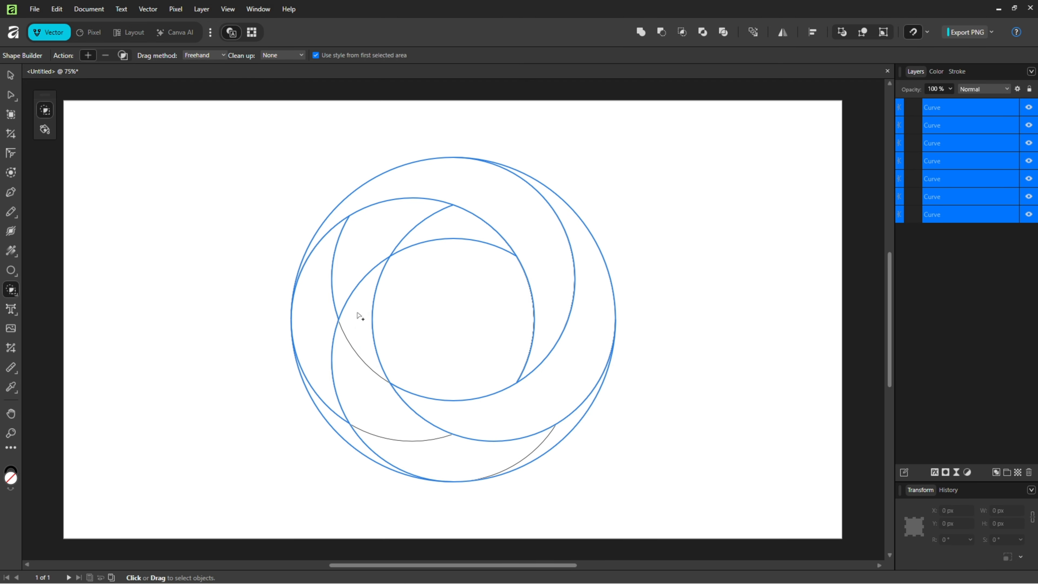
mouse_move(345, 434)
left_mouse_down()
mouse_move(330, 359)
mouse_move(349, 272)
mouse_move(449, 232)
left_mouse_up()
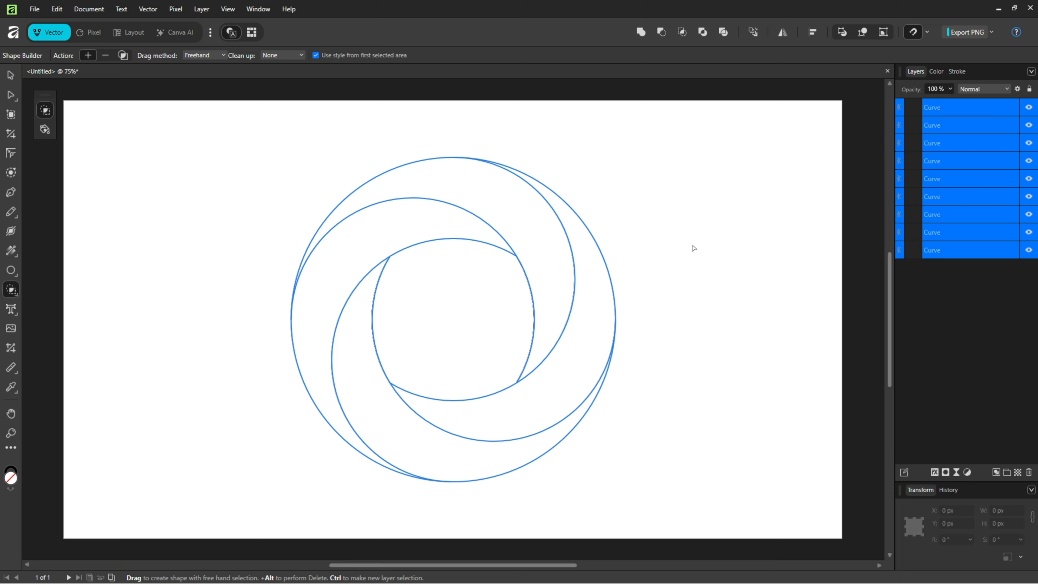
Fill all the selected curves with black (000000) and remove their outline
left_click(935, 72)
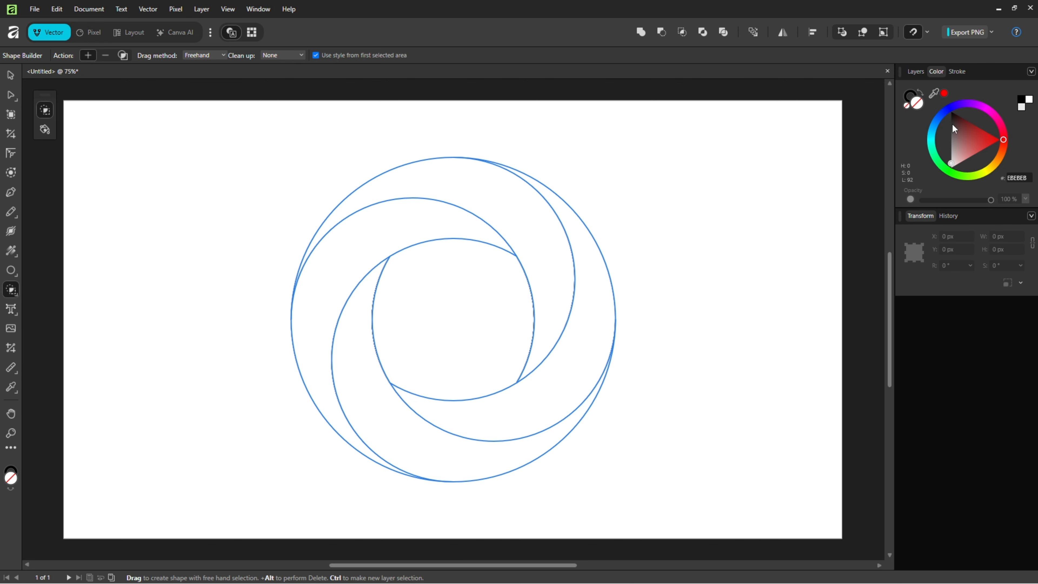
left_click(960, 120)
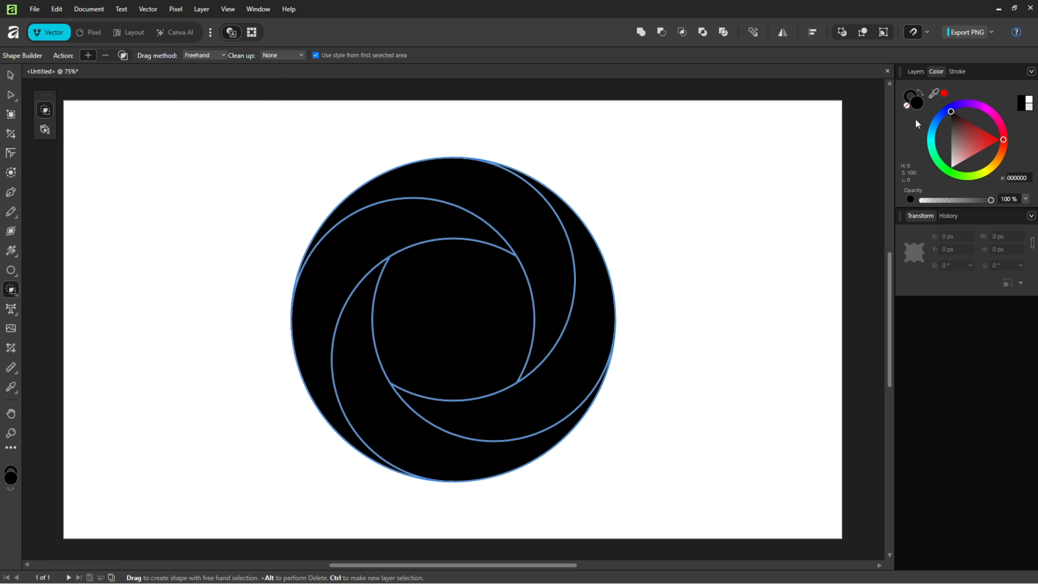
left_click(907, 97)
left_click(908, 107)
left_click(914, 72)
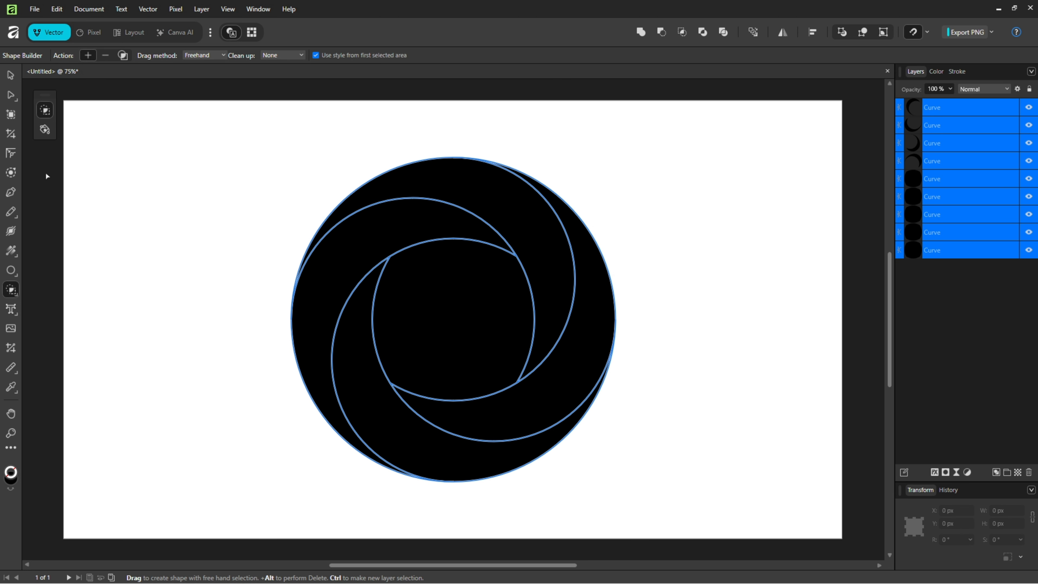
Apply a contour of -20 px to all the curves to open gaps between the blades
left_click(12, 173)
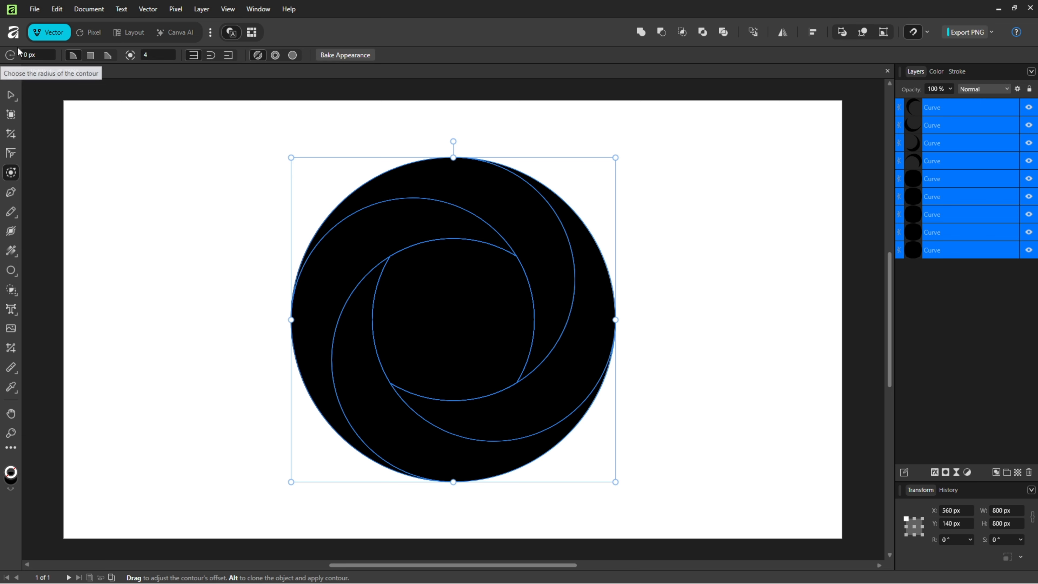
left_click(34, 56)
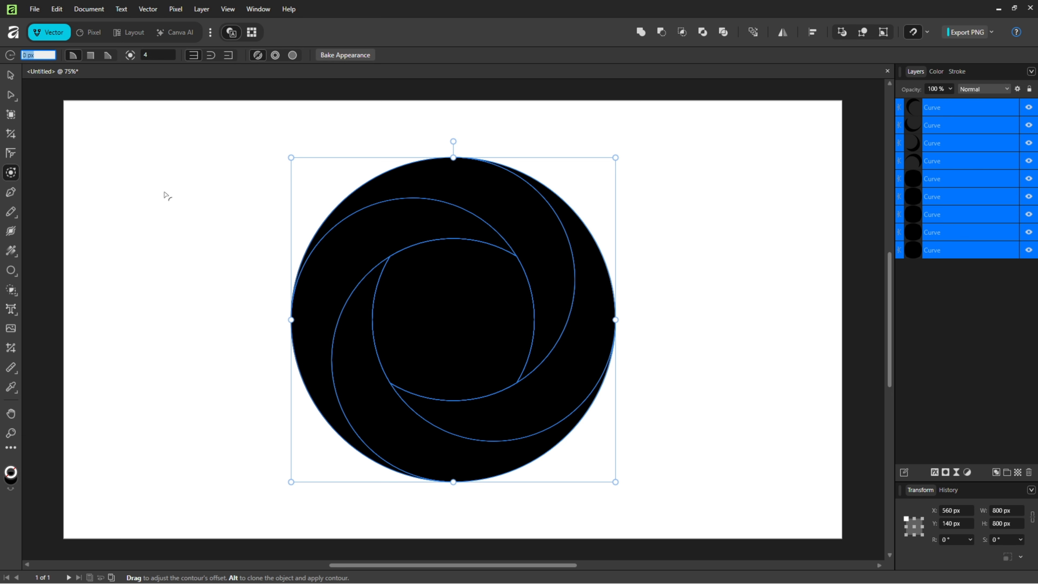
type("-20")
key("Return")
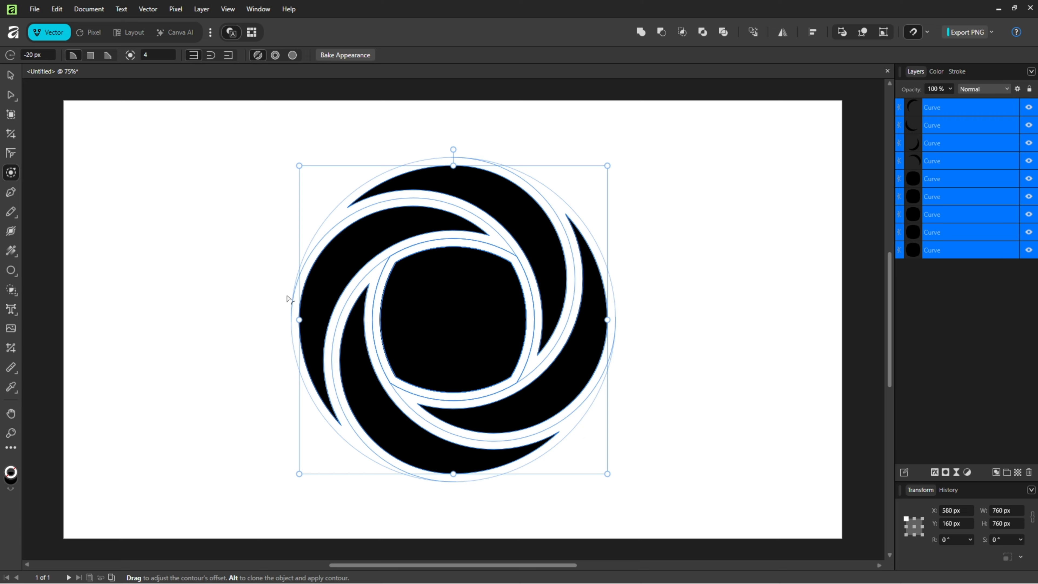
Delete all the stacked shapes in the centre, leaving only the four blades
left_click(11, 75)
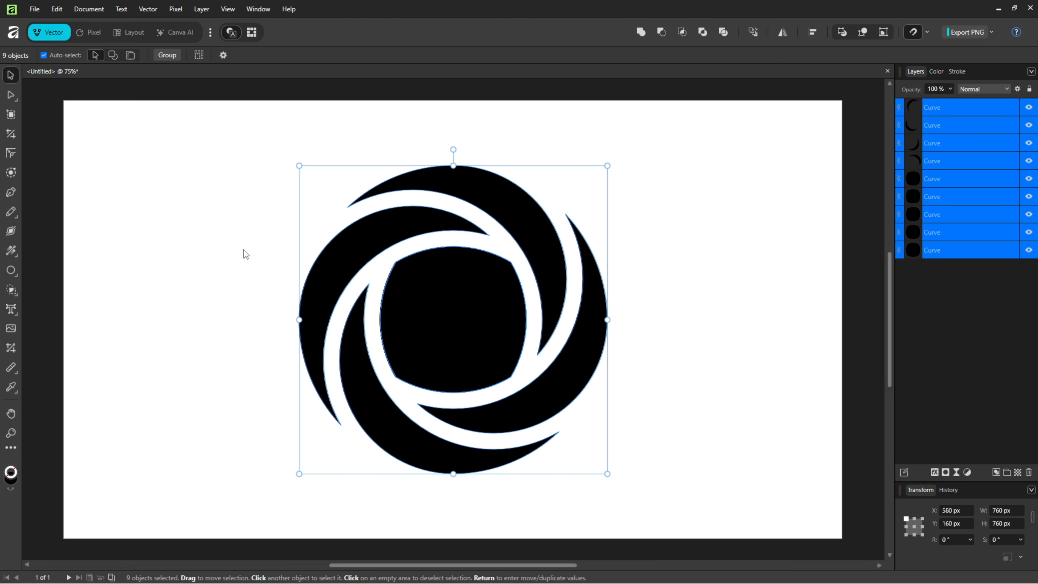
left_click(456, 310)
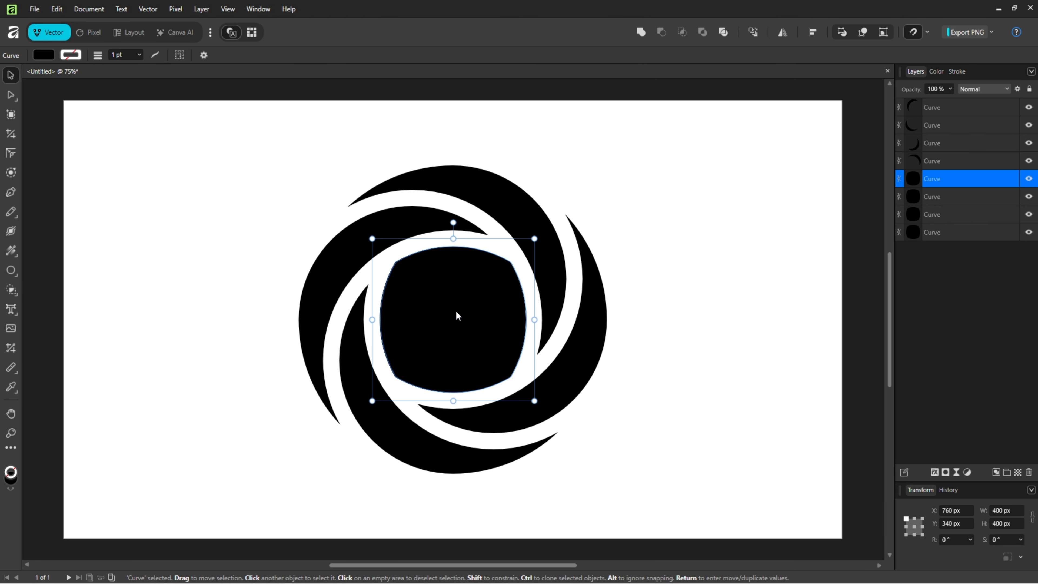
key("Delete")
key("Delete")
key("Delete")
key("Delete")
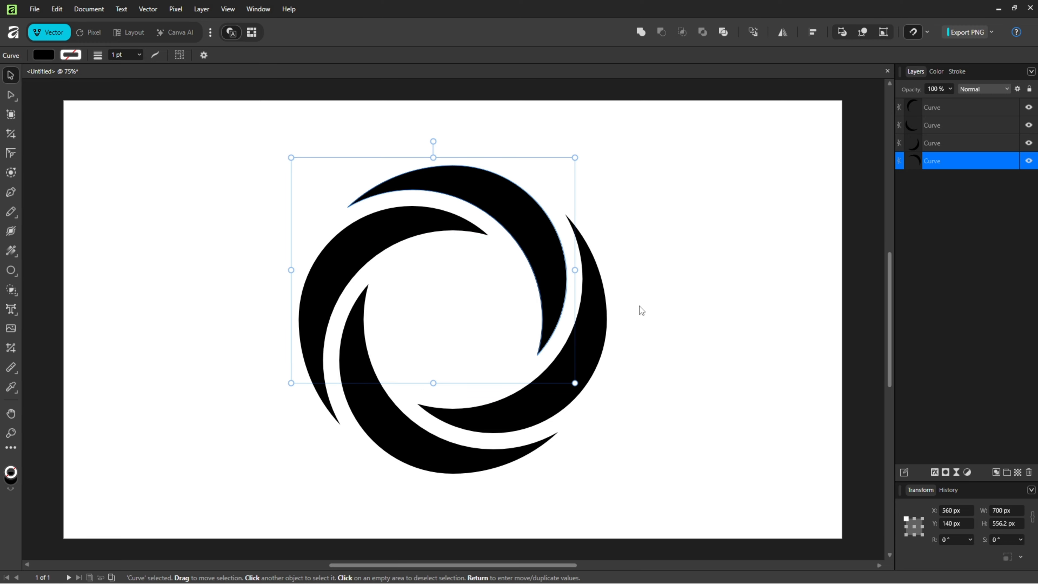
left_click(628, 414)
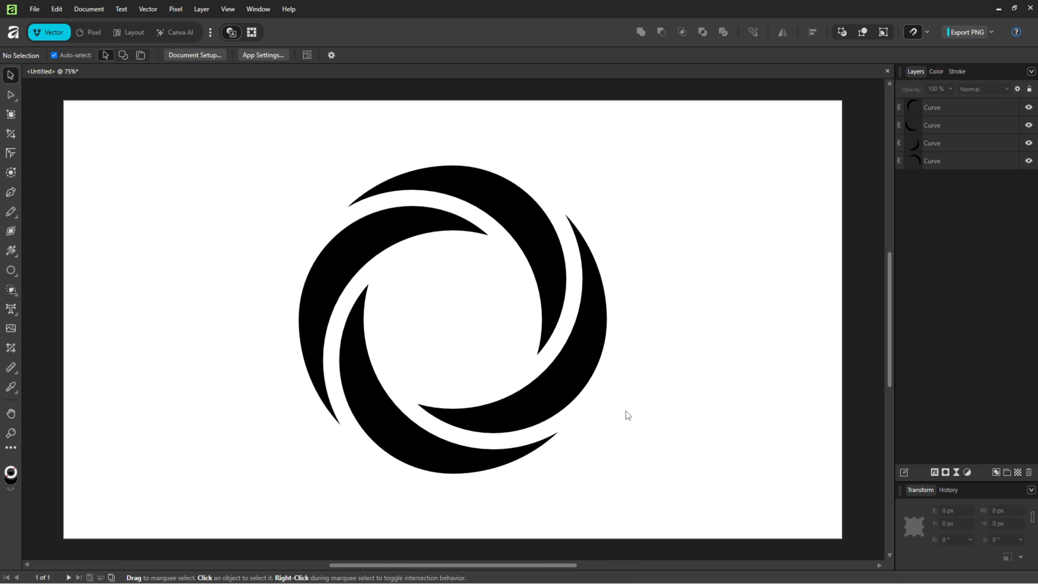
Fill the right-hand blade with pure red (FF0000)
left_click(584, 354)
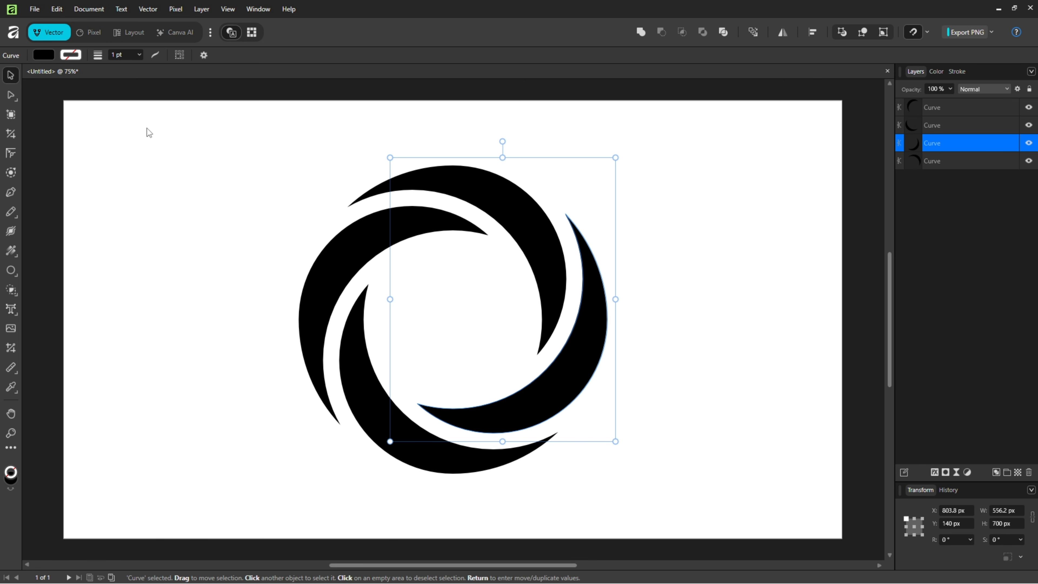
left_click(49, 58)
left_click(102, 130)
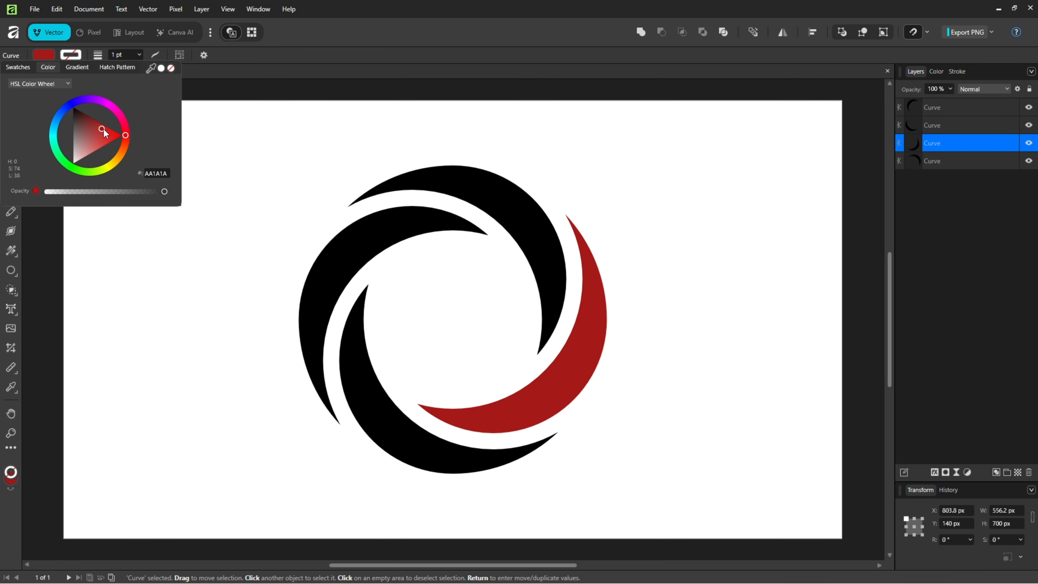
left_click_drag(103, 128, 123, 133)
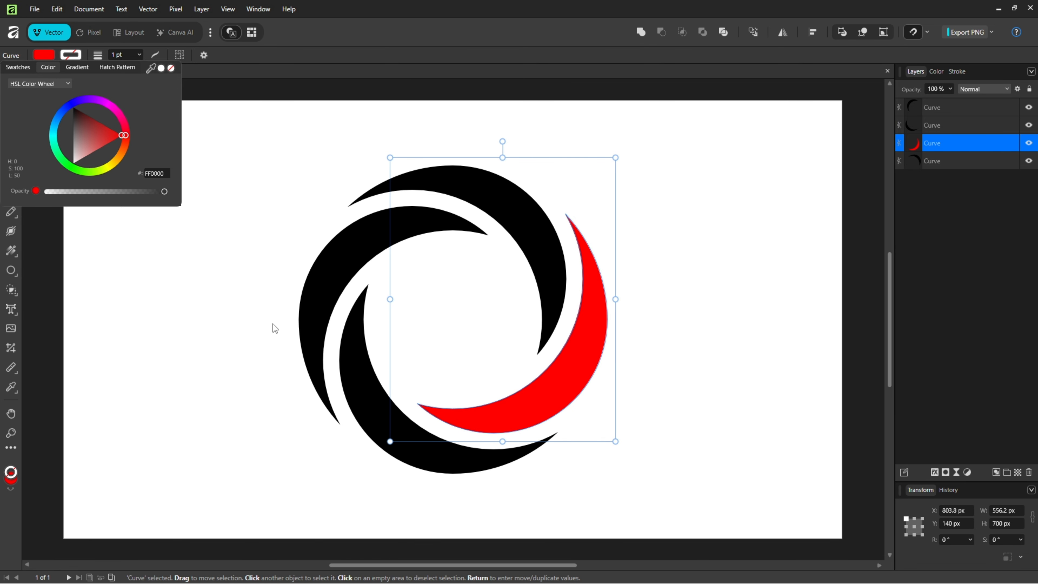
Fill the bottom blade with yellow (FFCC00)
left_click(365, 386)
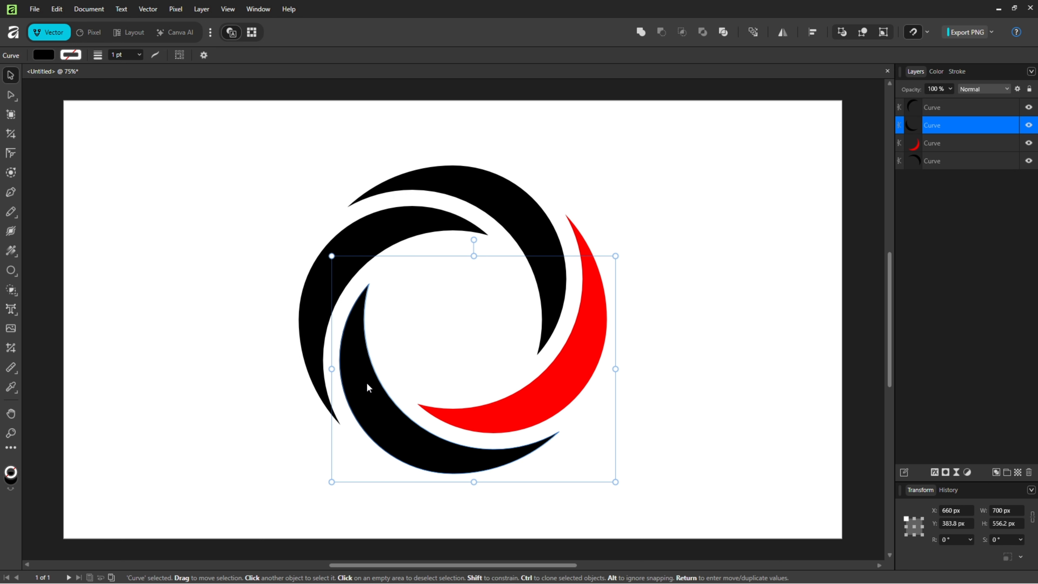
left_click(44, 57)
mouse_move(107, 152)
left_mouse_down()
mouse_move(123, 160)
mouse_move(115, 164)
left_mouse_up()
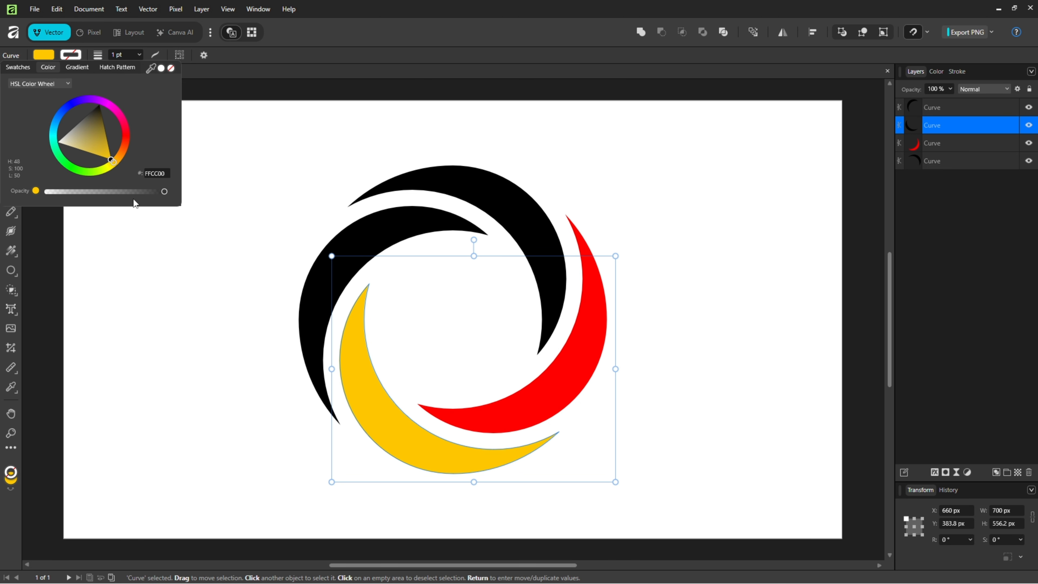
Fill the left-hand blade with dark green (04A400)
left_click(308, 290)
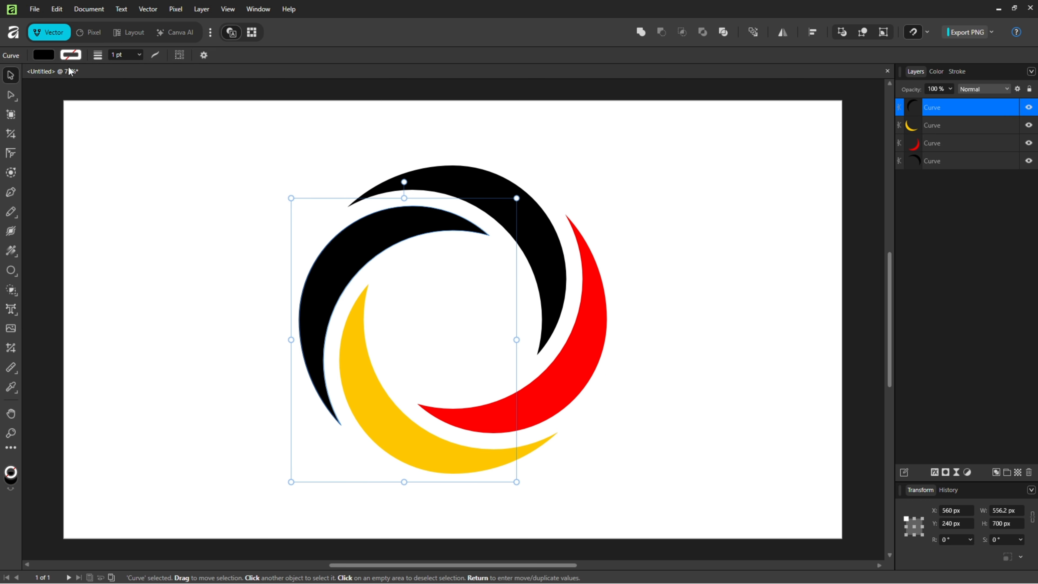
left_click(45, 55)
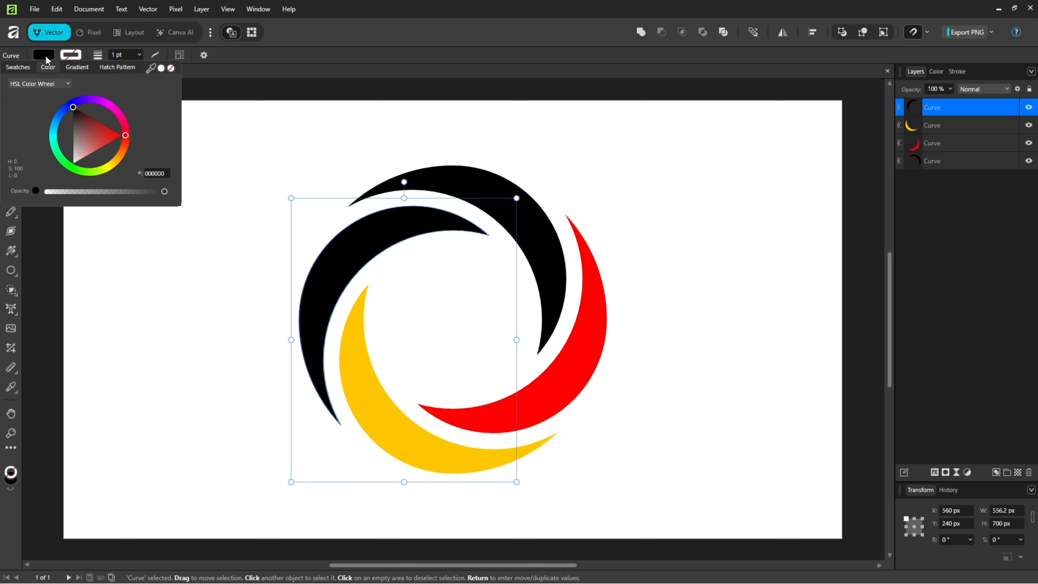
left_click(72, 164)
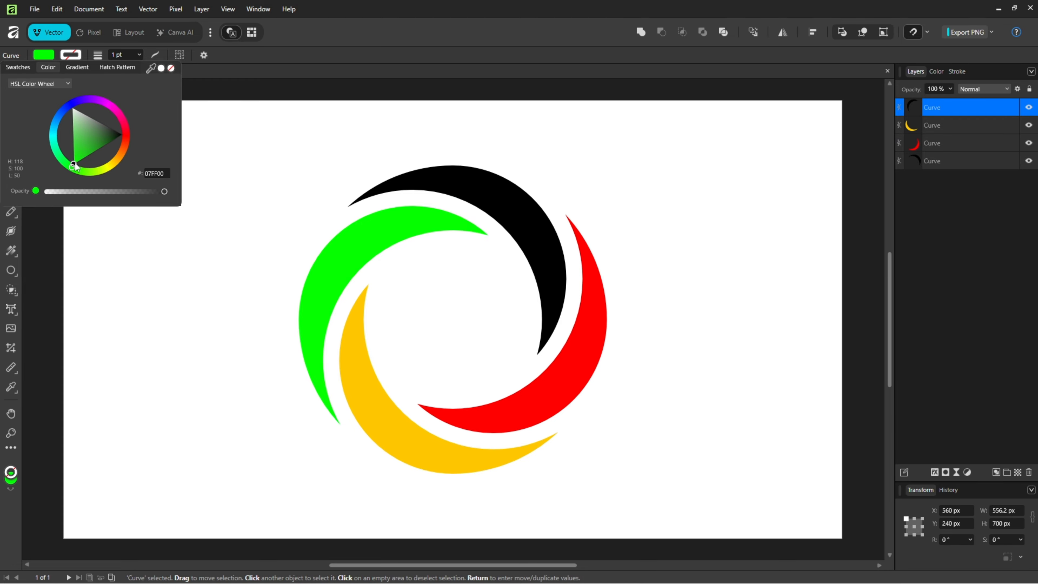
left_click_drag(80, 153, 92, 154)
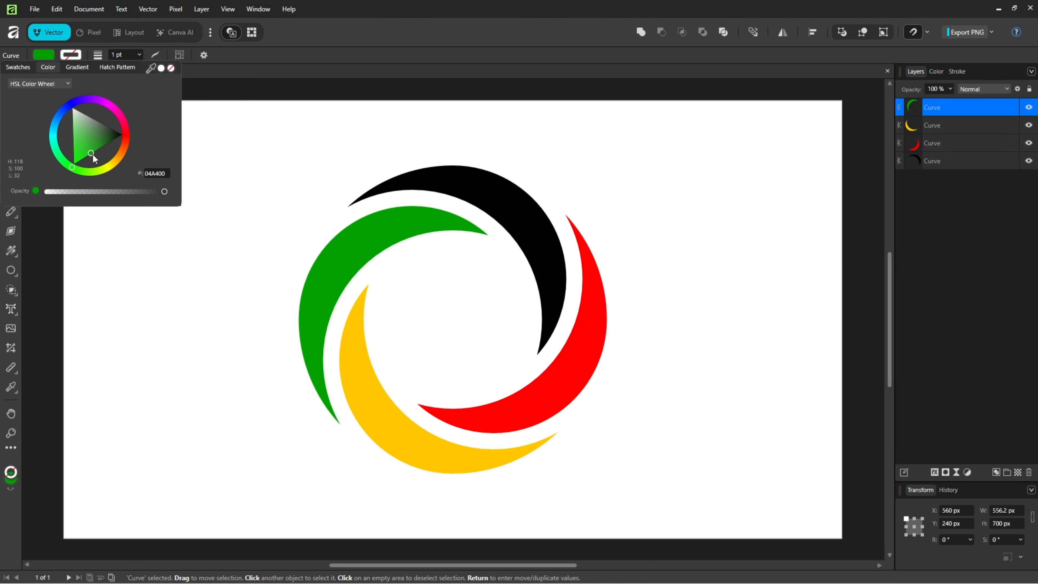
Fill the remaining black blade at the top of the swirl with bright blue (H 204, S 100, L 50)
left_click(444, 179)
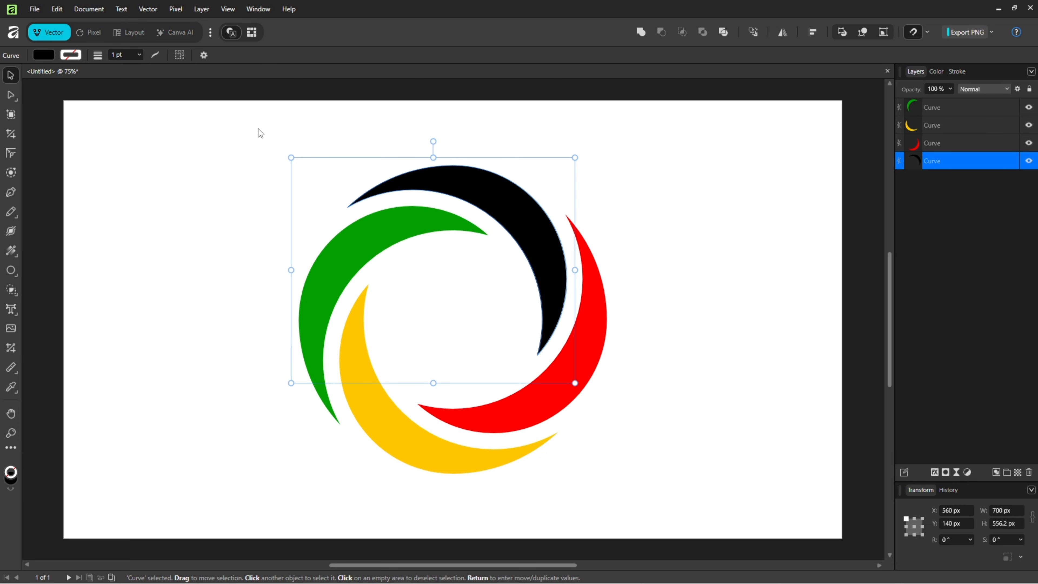
left_click(48, 55)
left_click_drag(74, 112, 56, 121)
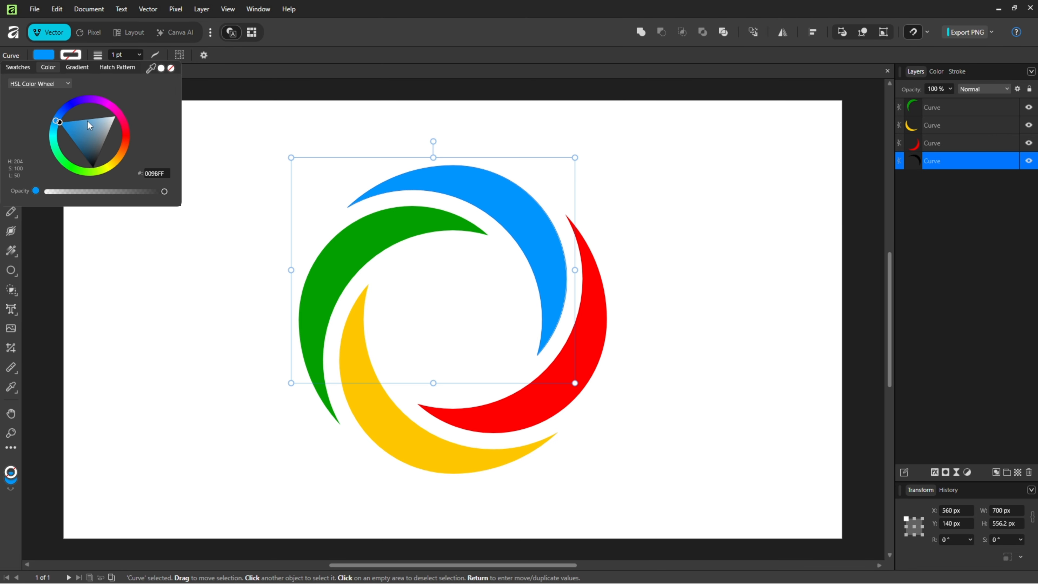
left_click(278, 142)
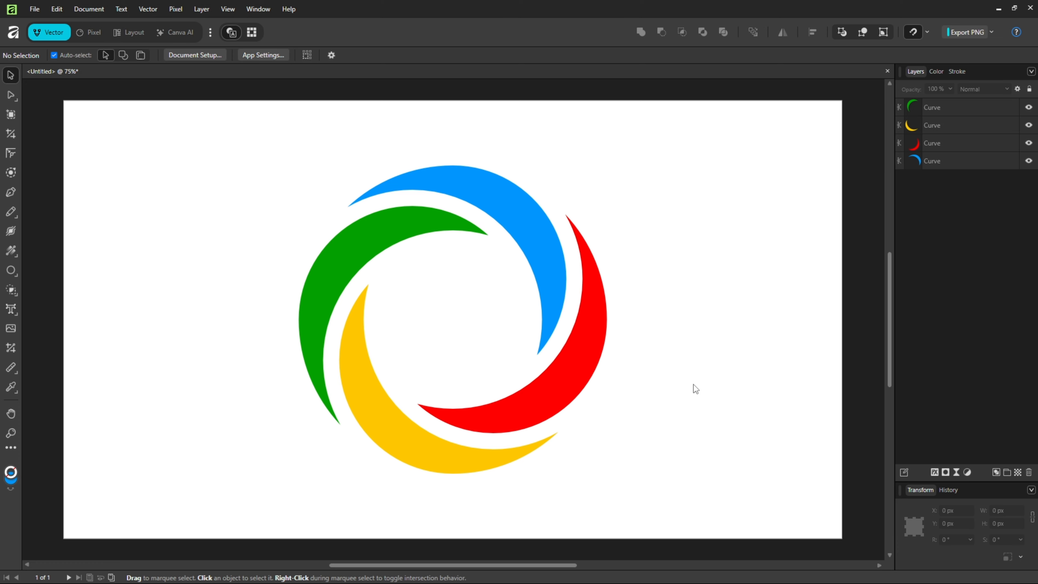
Group all four blades and enable an Outer Shadow layer effect on the group
key("ctrl+a")
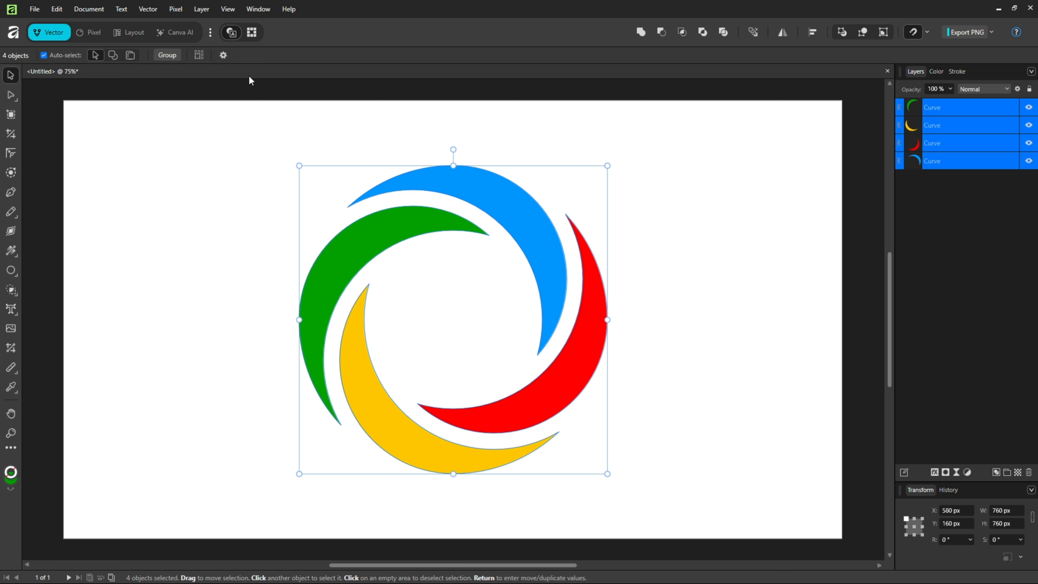
left_click(167, 55)
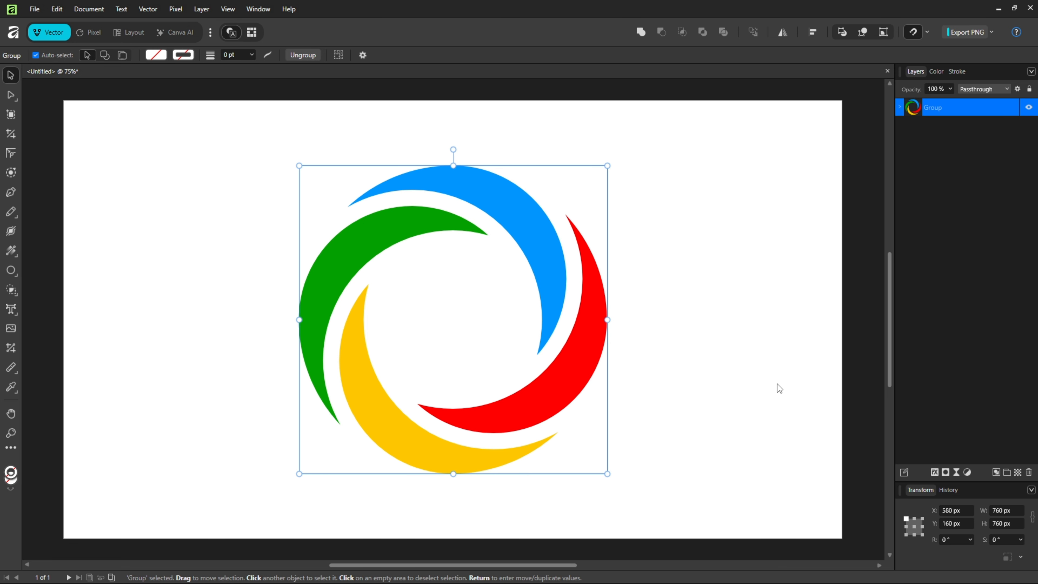
left_click(935, 472)
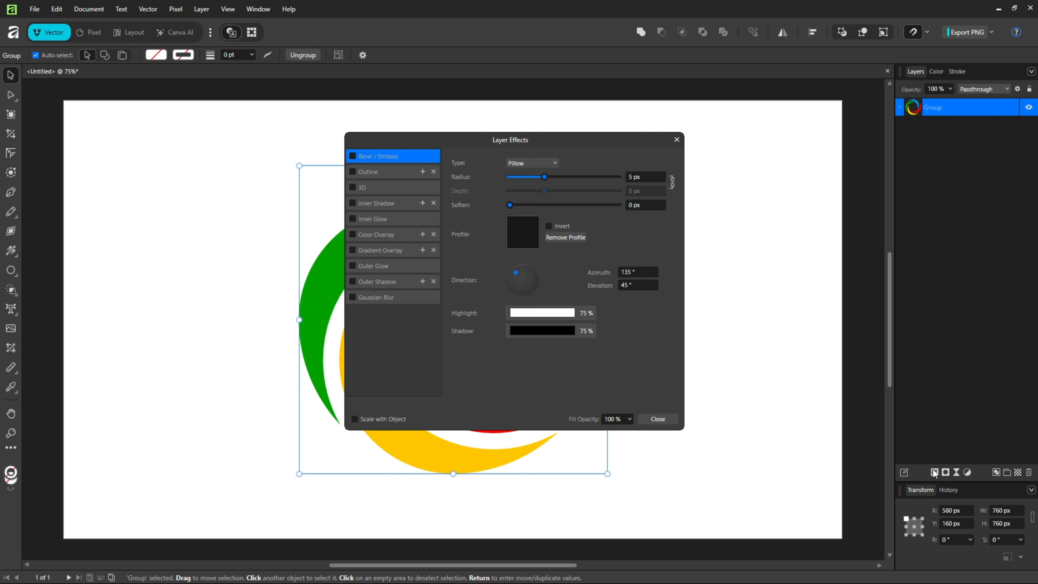
left_click_drag(595, 140, 926, 176)
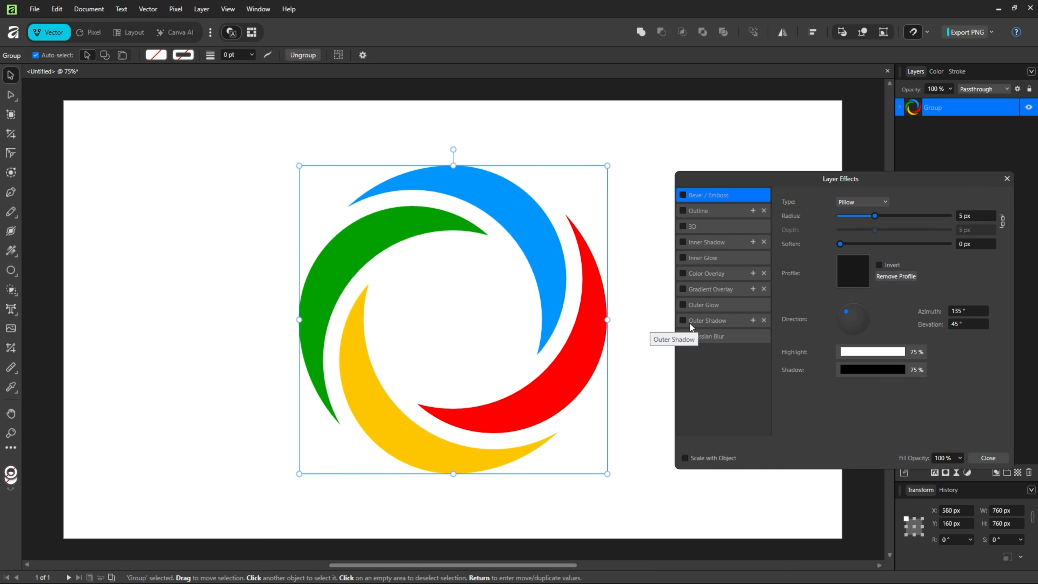
left_click(699, 320)
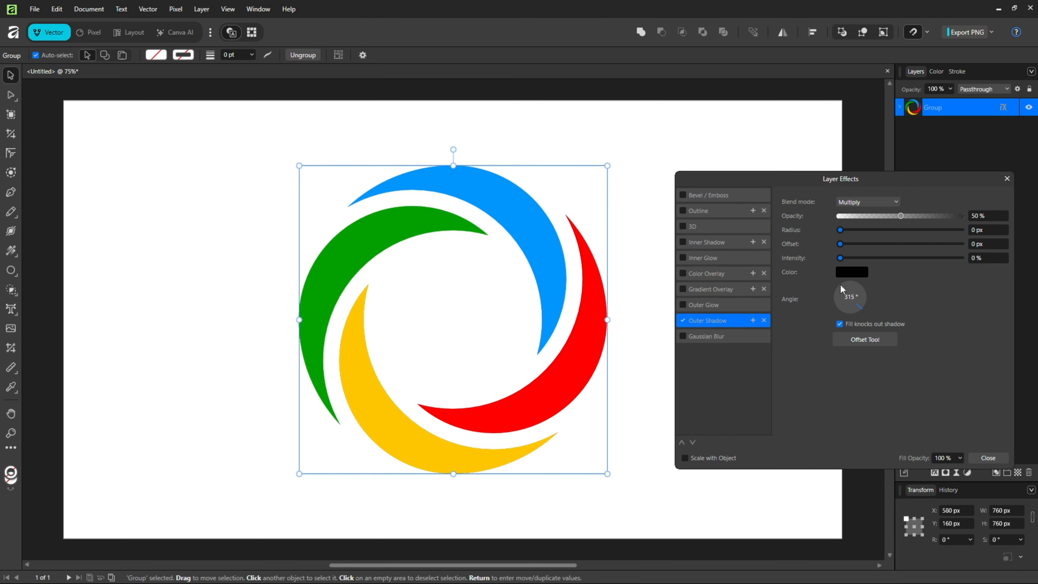
Set the outer shadow's radius to 25 px, offset to 15 px and intensity to 40 %, then close the effects and deselect the logo
left_click_drag(840, 230, 908, 257)
left_click(978, 232)
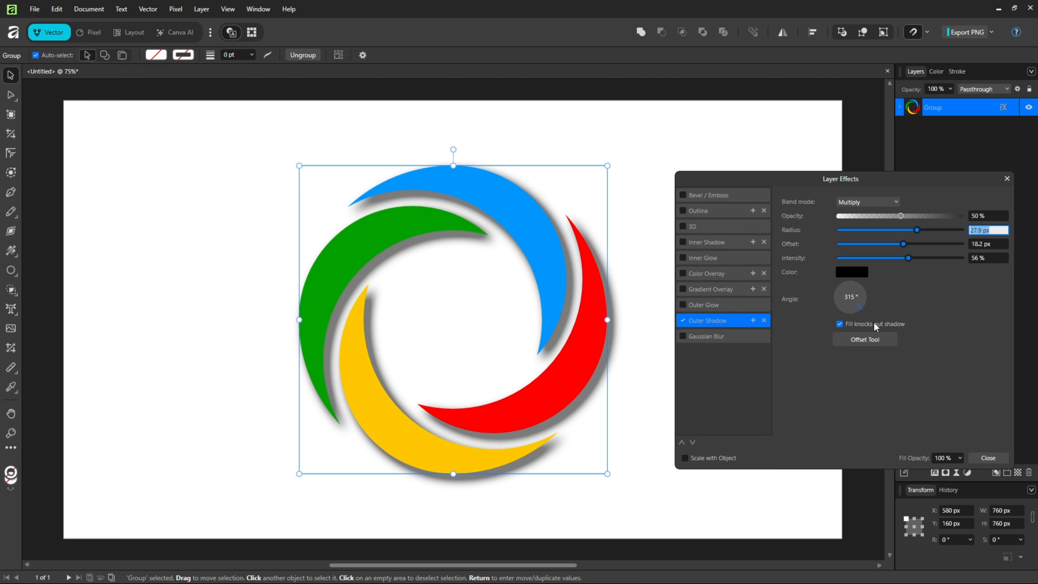
type("25")
key("Tab")
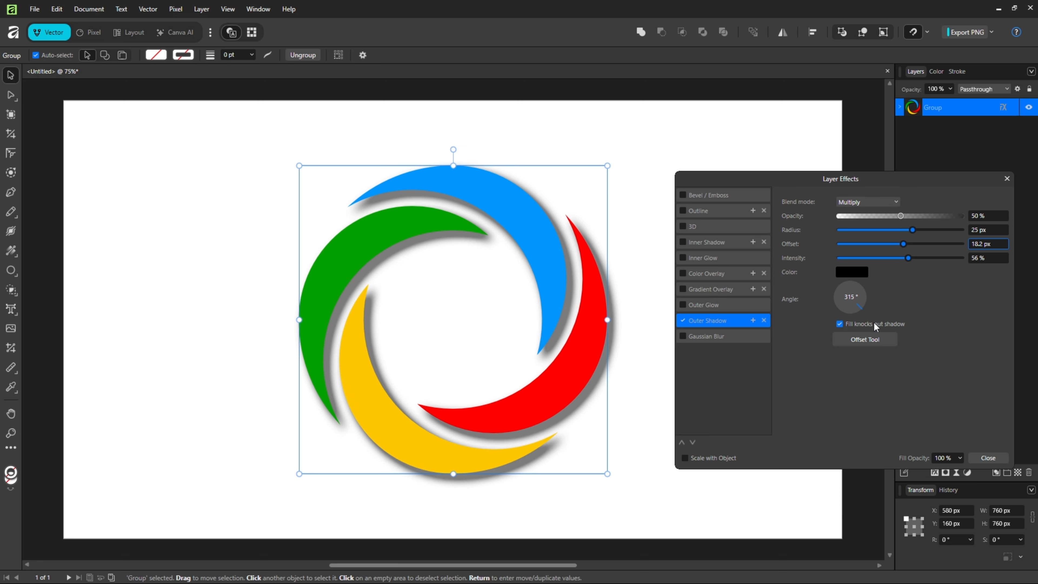
type("15")
key("Tab")
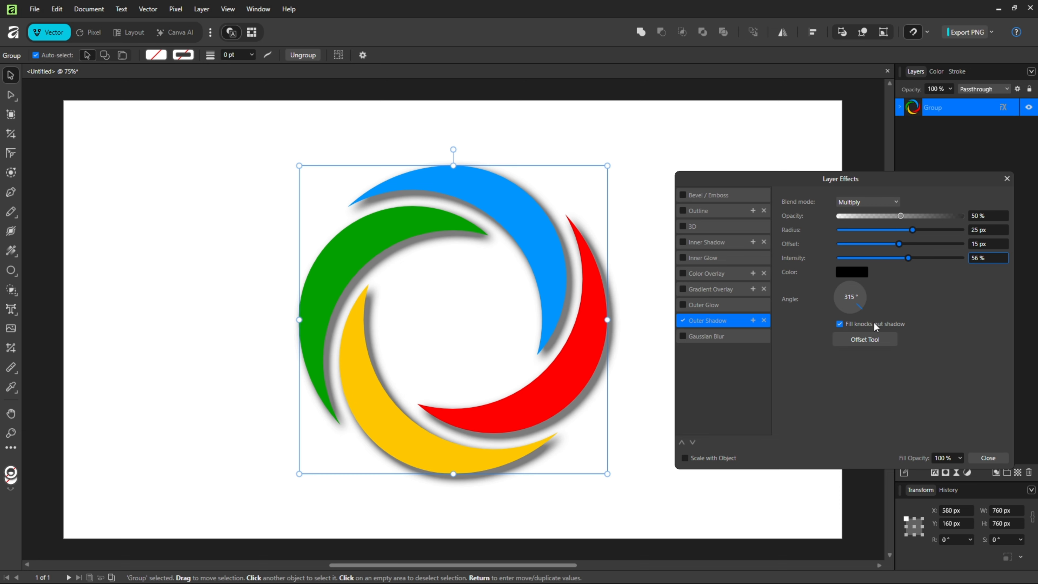
type("40")
key("Tab")
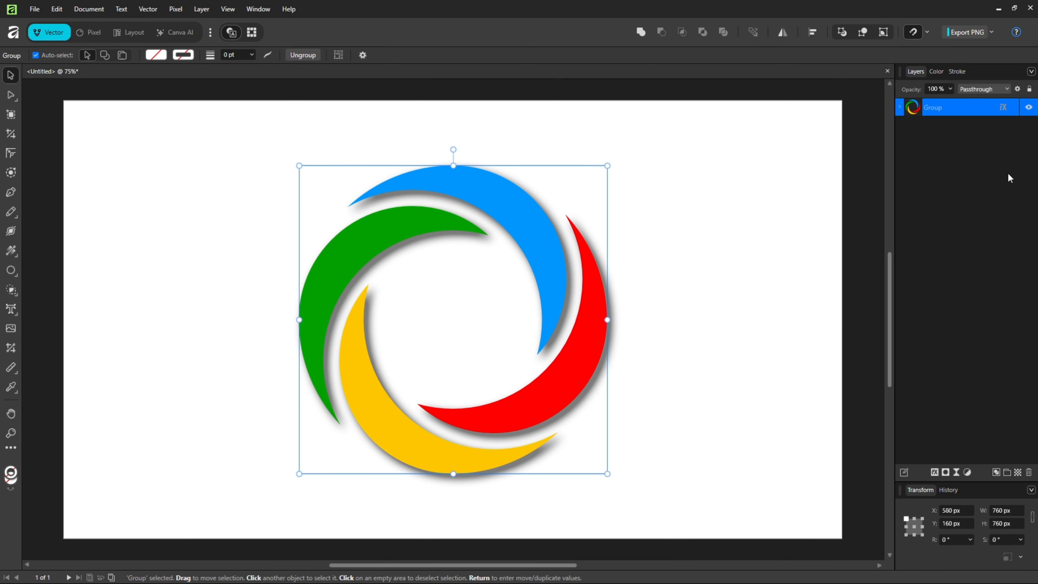
left_click(1007, 178)
left_click(722, 309)
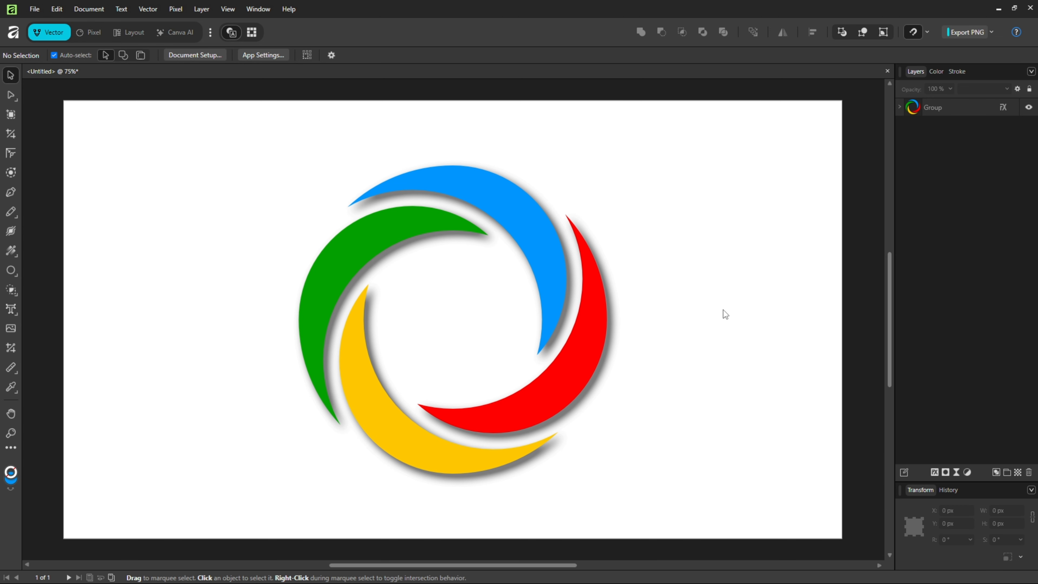